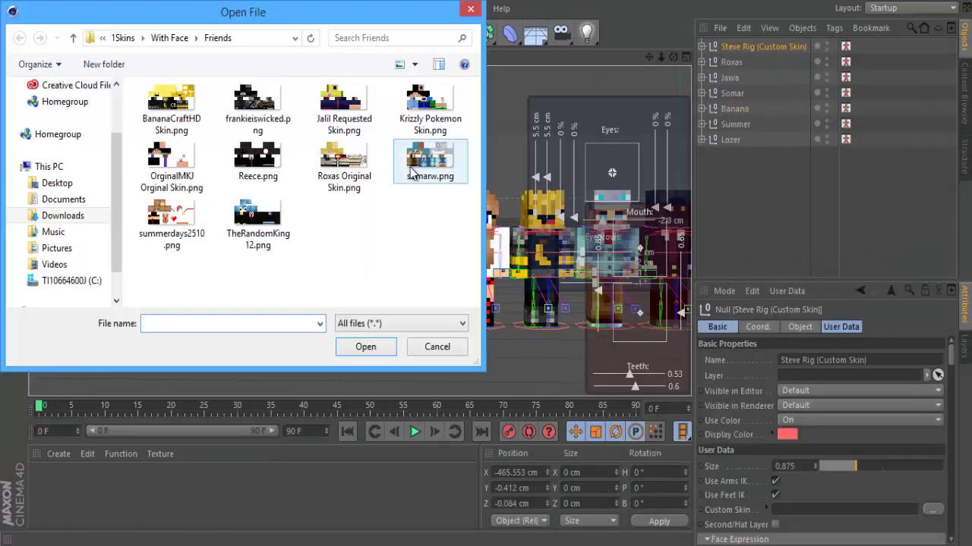
double_click(411, 173)
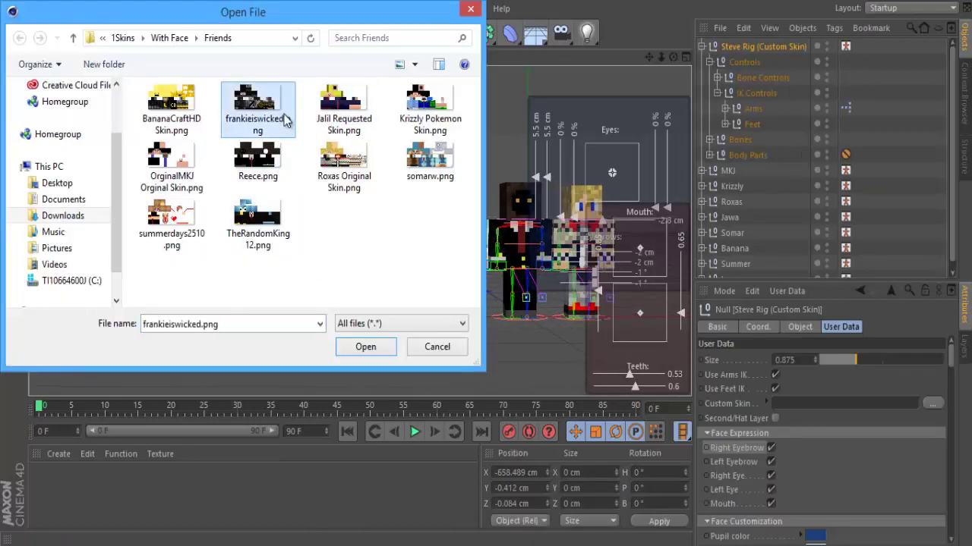
double_click(284, 122)
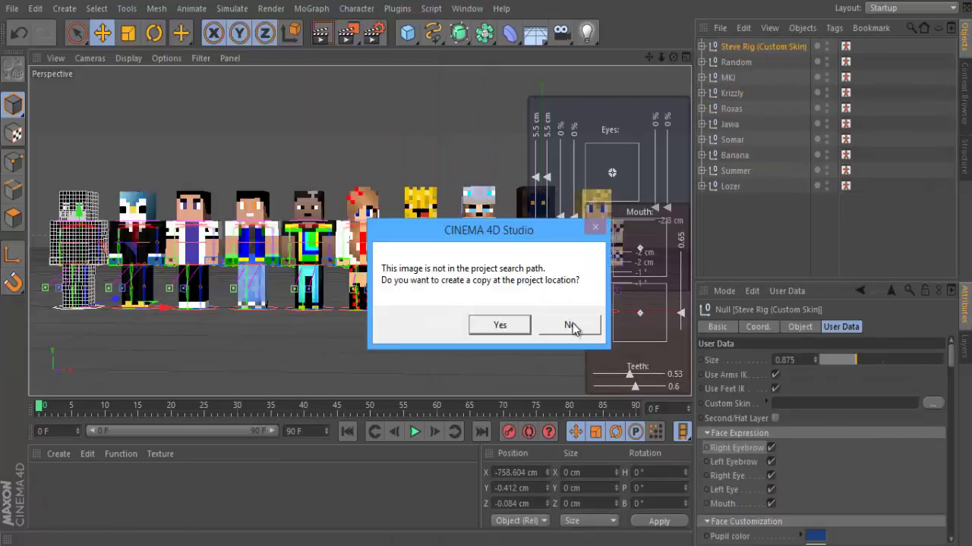
click(571, 325)
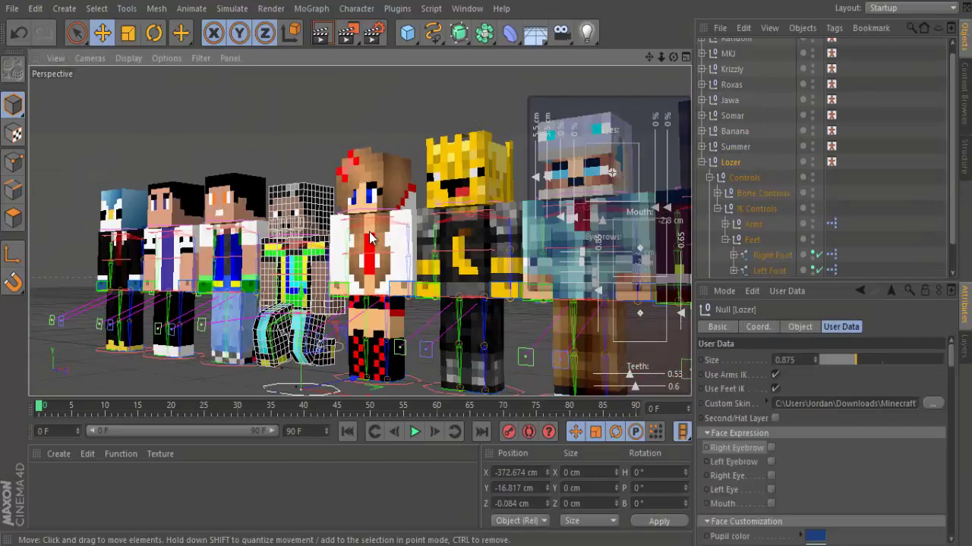
Step: Pose Summer by nudging her feet control and rotating her root bone
click(715, 247)
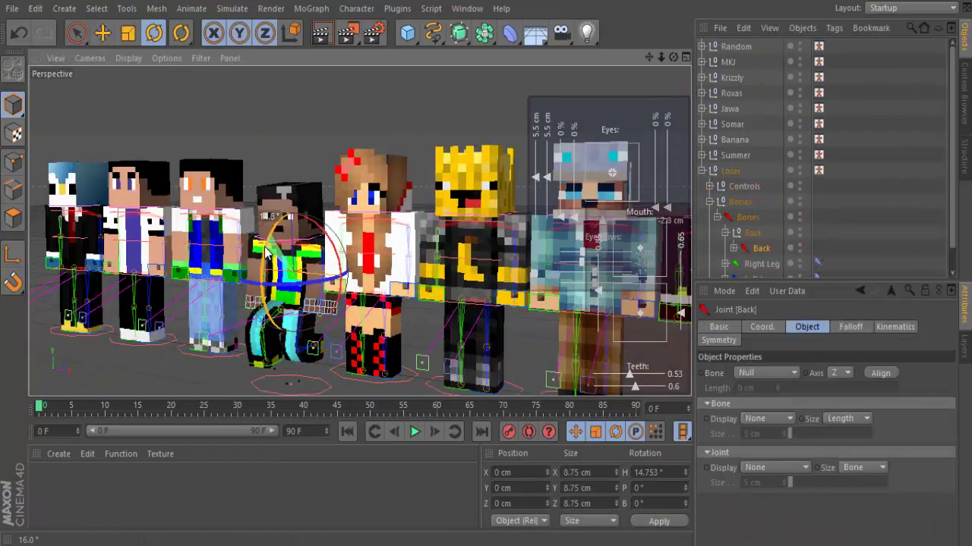
key(space)
click(221, 323)
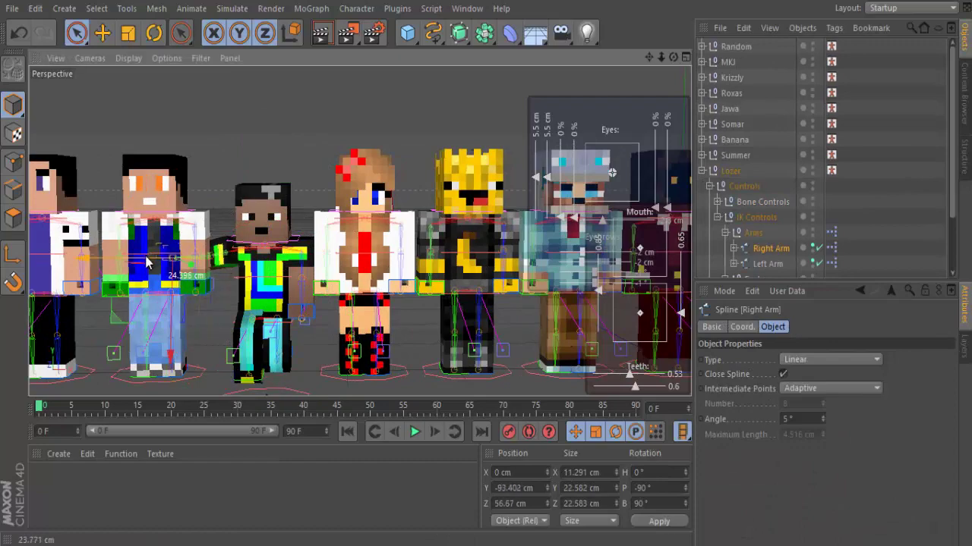
click(366, 365)
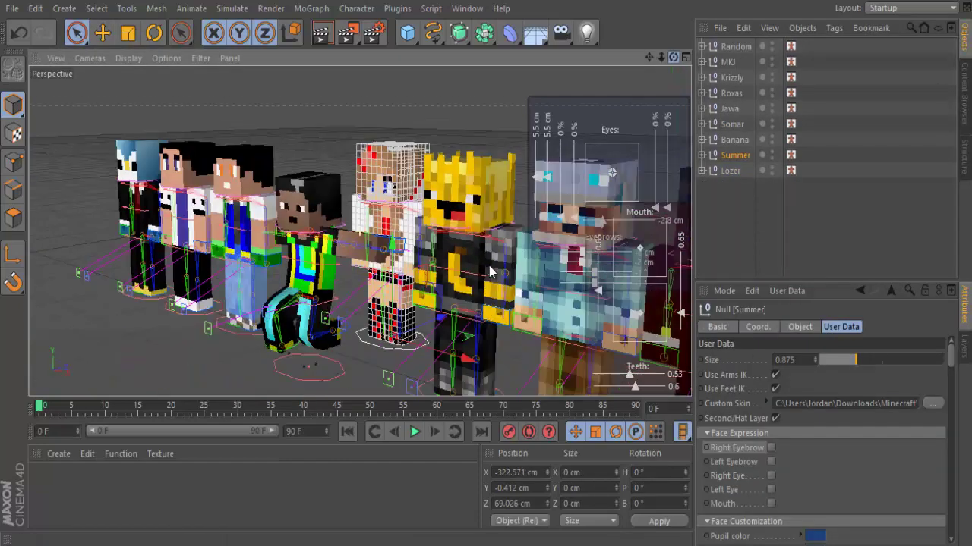
click(334, 335)
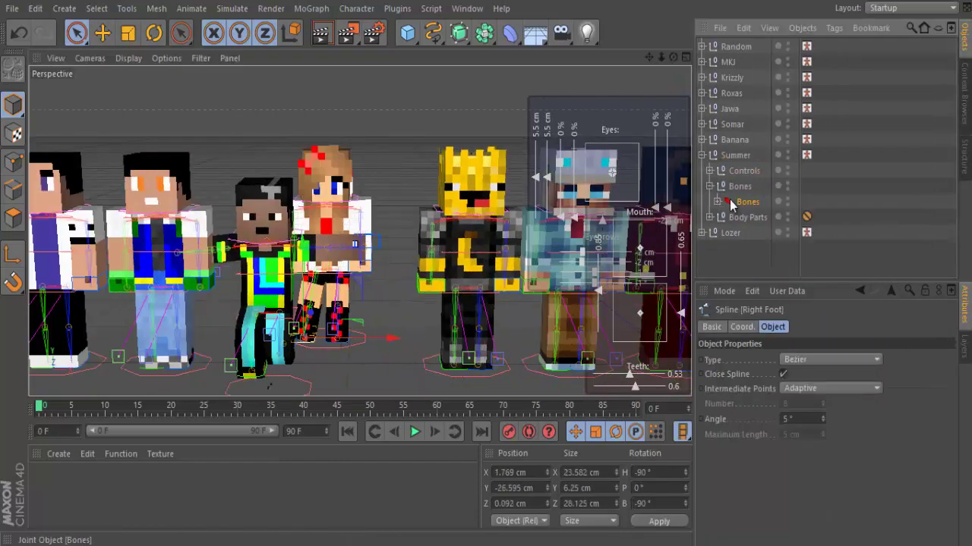
click(731, 203)
key(r)
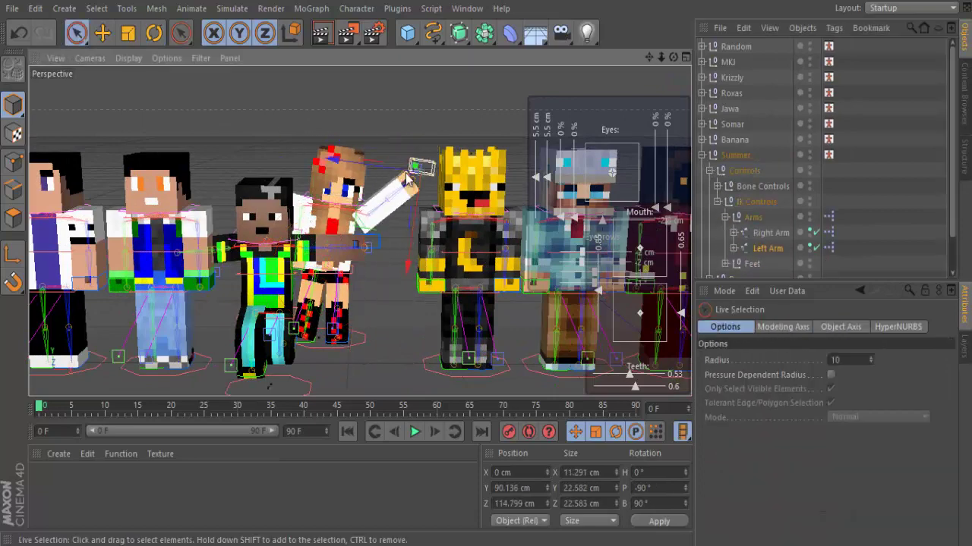
alt+drag(258, 258, 723, 173)
drag(262, 320, 281, 322)
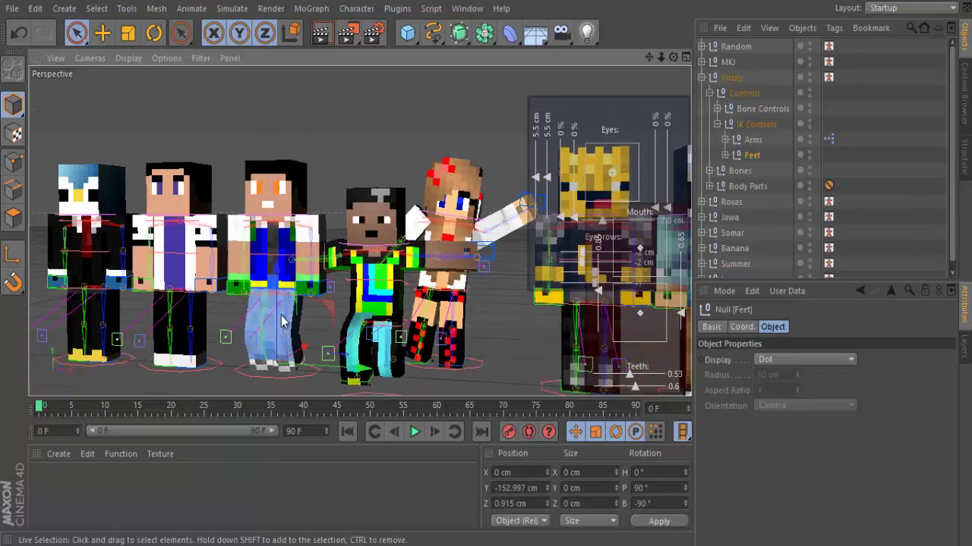
Step: Turn a character's upper back, then pick Krizzly and Banana's back joint to rotate
click(389, 306)
key(r)
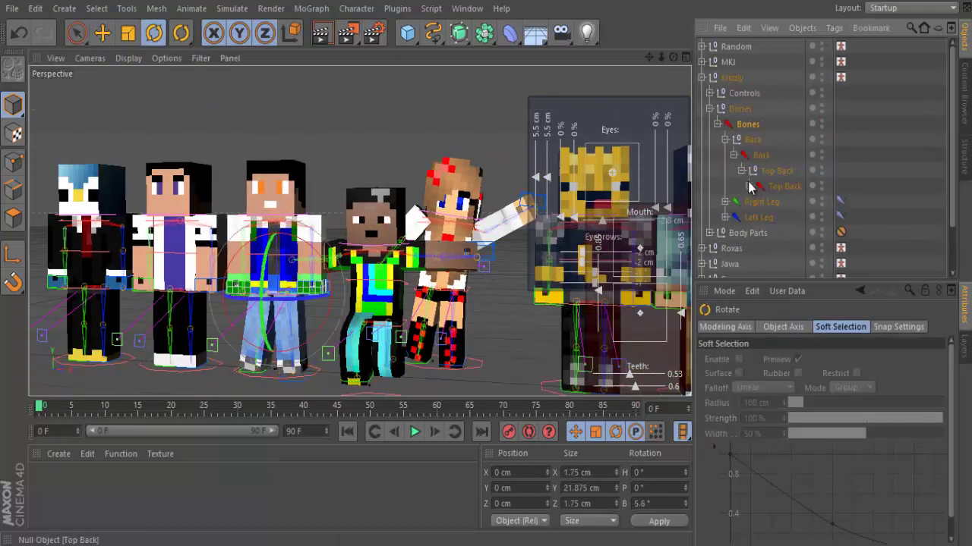
alt+drag(388, 306, 419, 256)
click(702, 77)
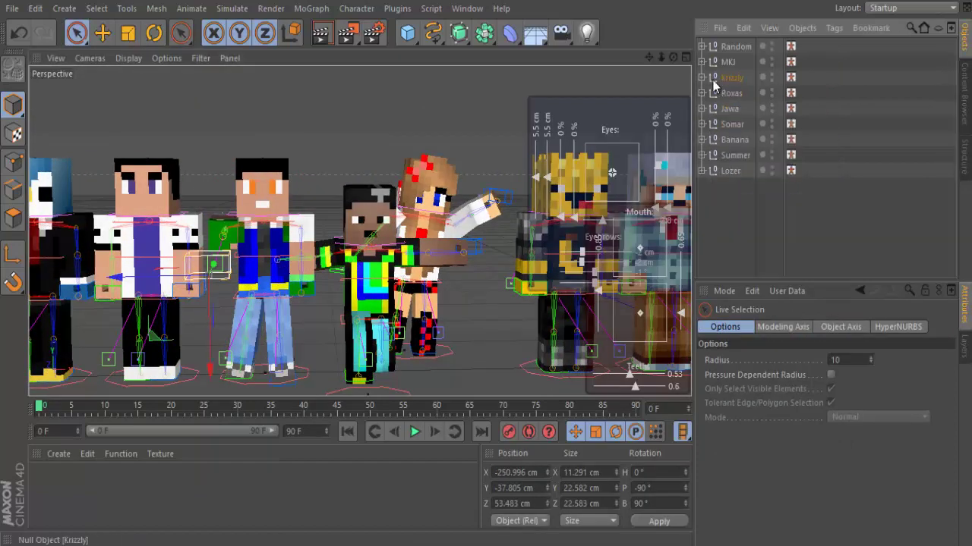
click(732, 78)
click(734, 140)
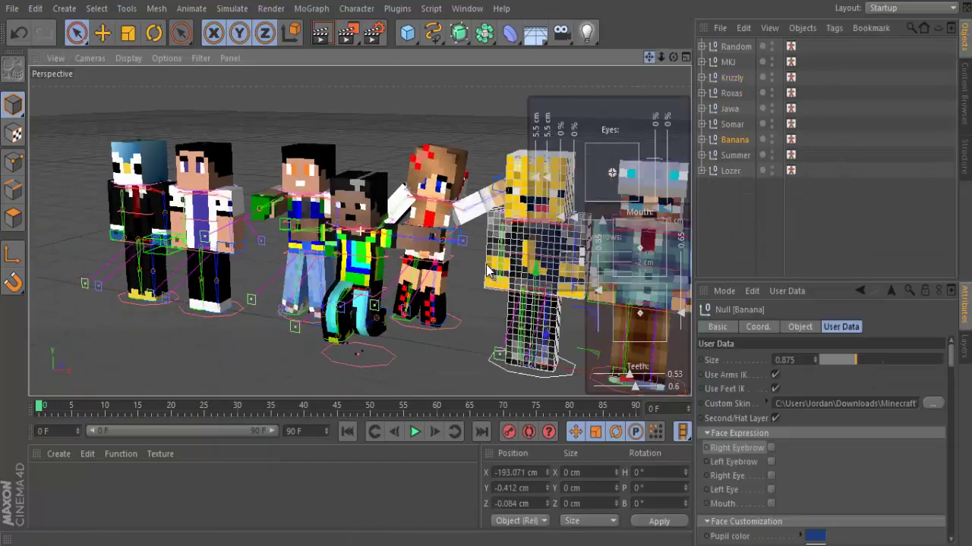
mouse_move(673, 57)
mouse_down()
mouse_move(480, 272)
mouse_move(516, 258)
mouse_up()
click(702, 140)
click(752, 201)
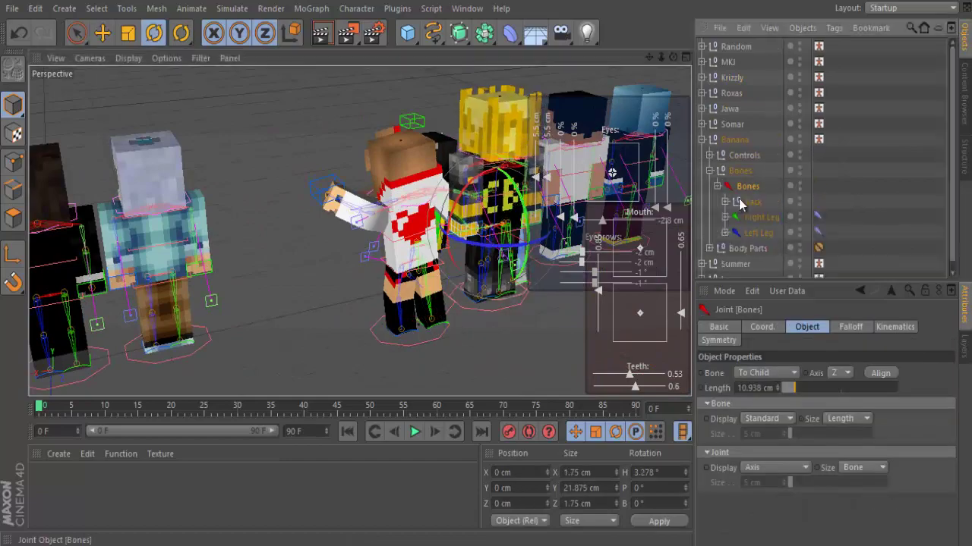
key(r)
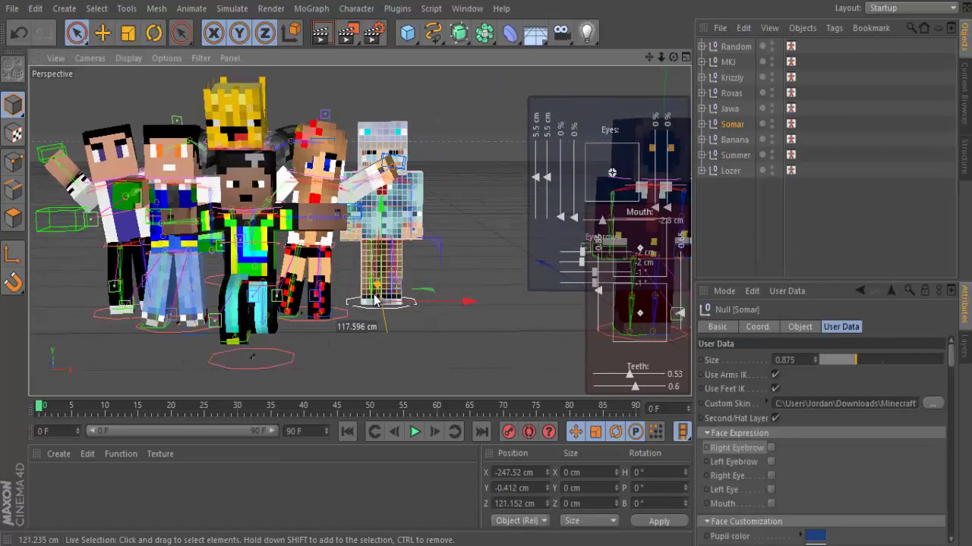
Step: Rotate Somar's left and right arm controls upward and render a test view
click(702, 123)
click(744, 139)
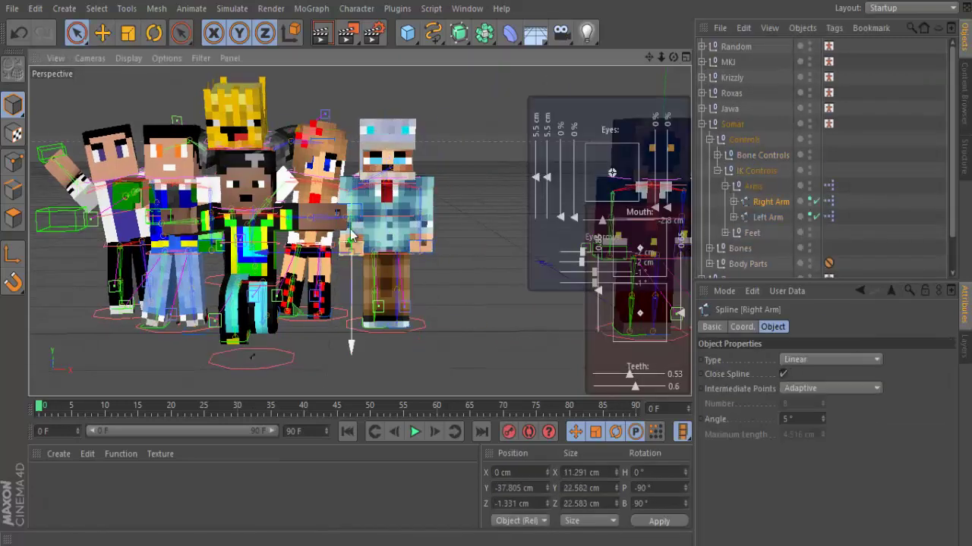
click(421, 239)
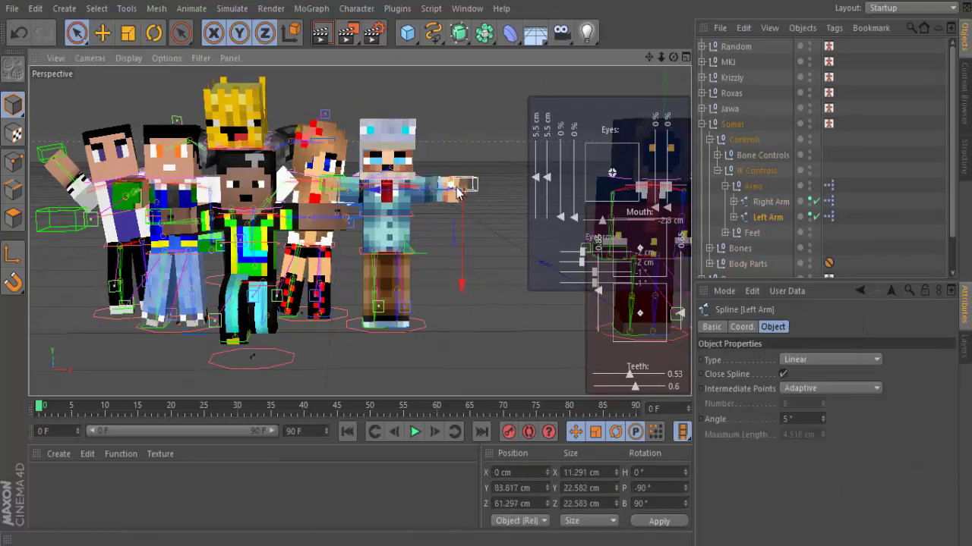
click(322, 195)
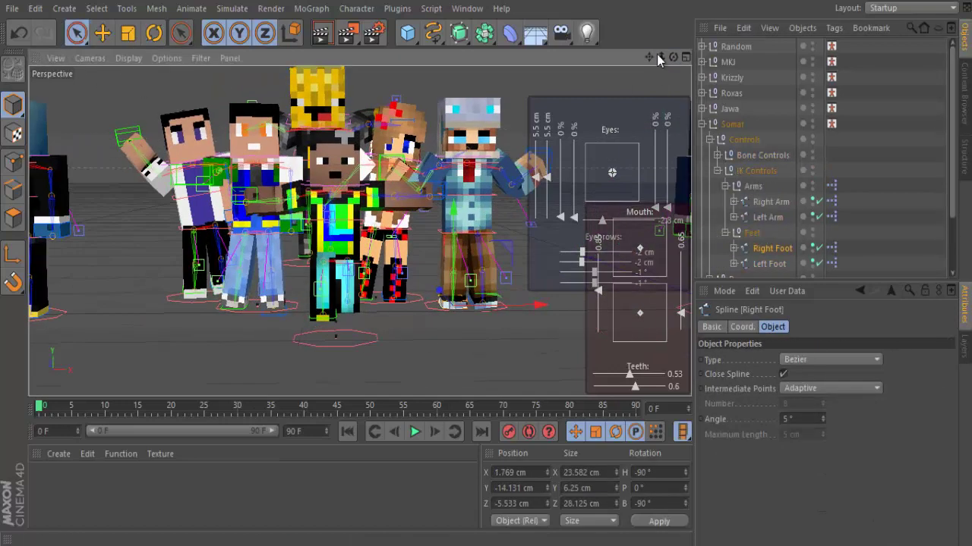
key(r)
key(ctrl+r)
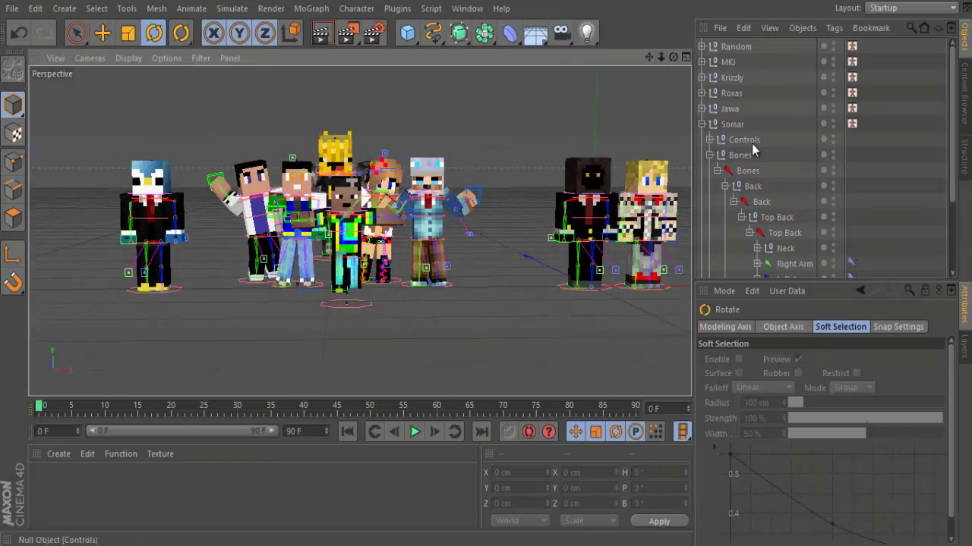
Step: Expose Jawa's arm controls and select the right arm IK control
click(730, 108)
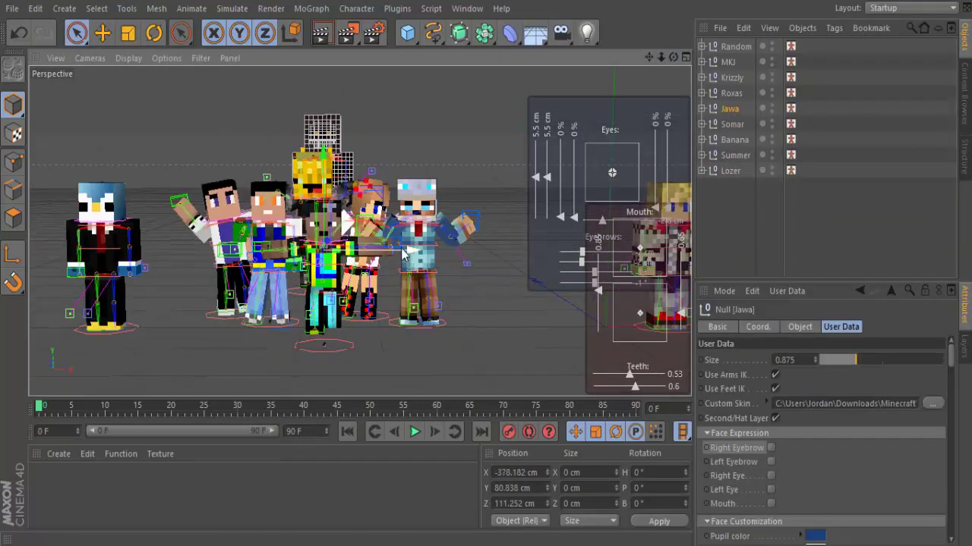
click(702, 108)
click(748, 155)
click(743, 124)
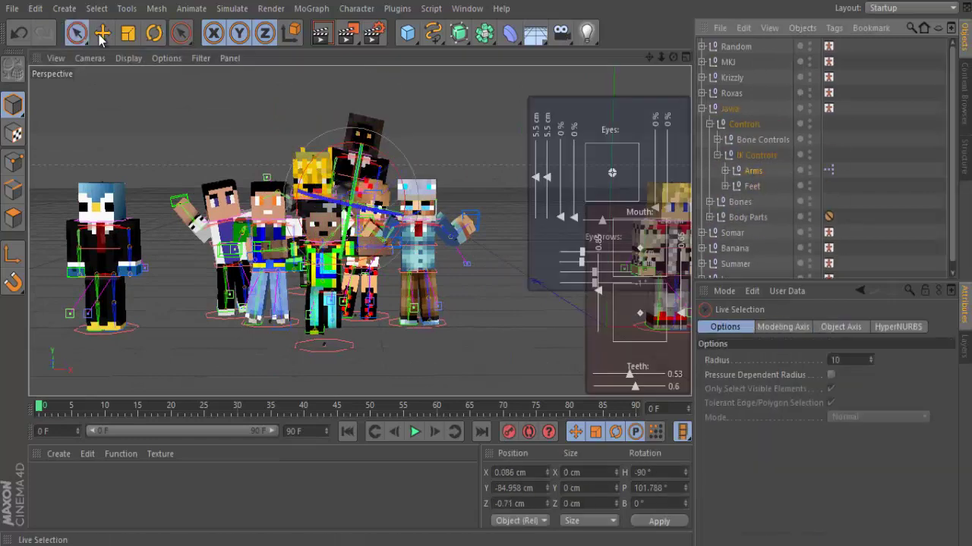
click(725, 170)
click(789, 188)
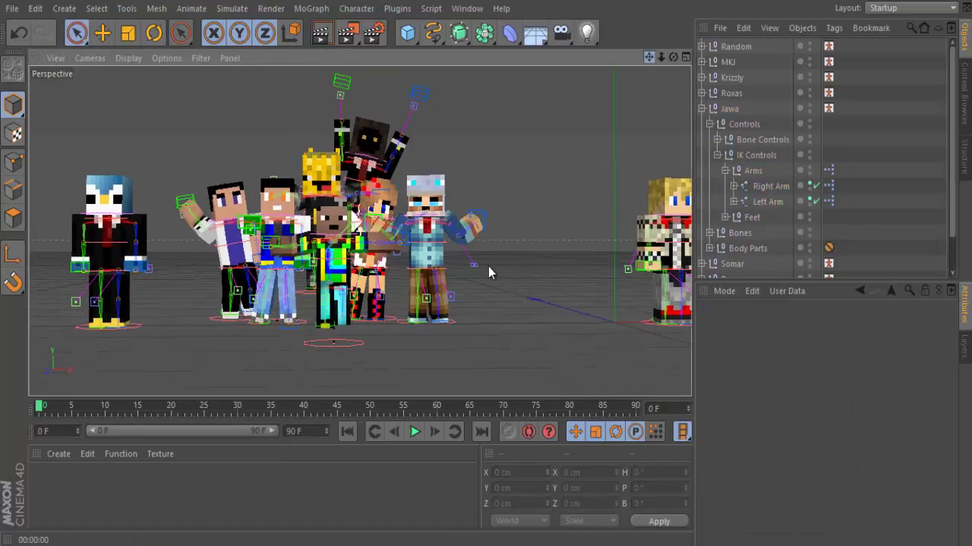
Step: Move another character's arm control into a waving pose and orbit to check the huddle
click(702, 109)
click(215, 325)
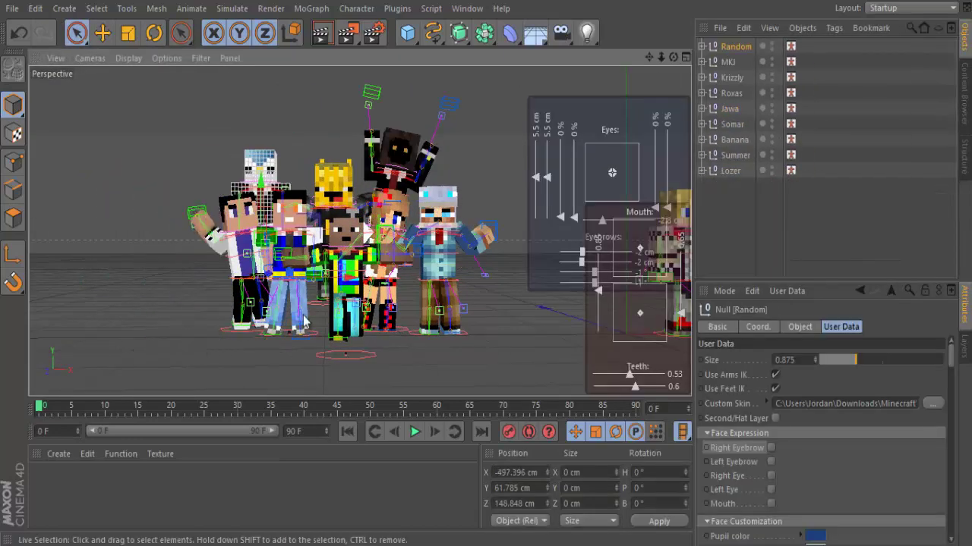
click(702, 46)
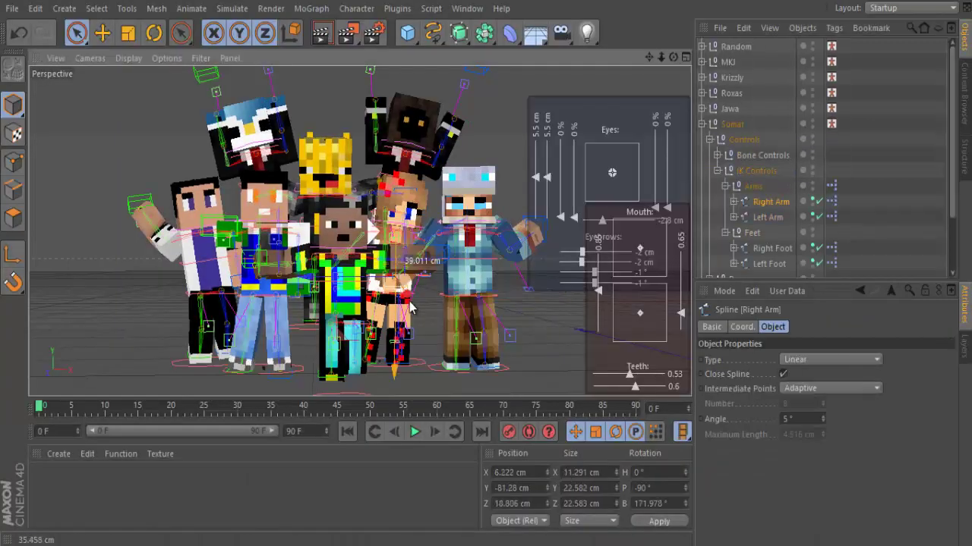
alt+drag(553, 315, 458, 328)
key(r)
click(76, 32)
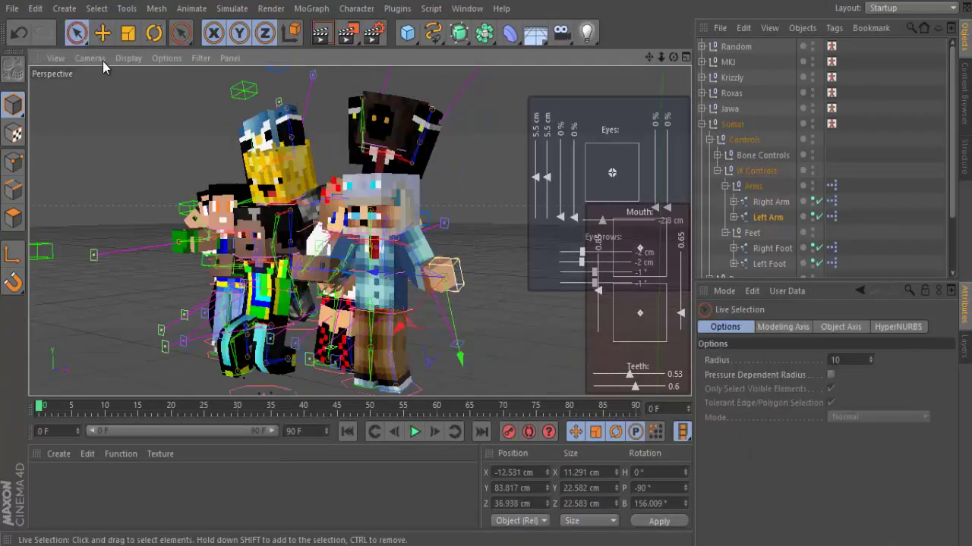
key(space)
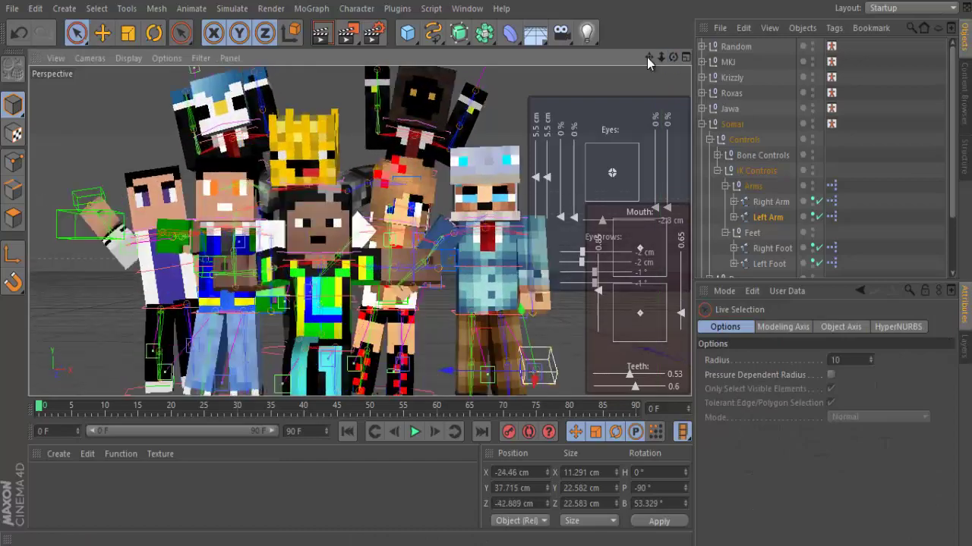
mouse_move(397, 241)
alt+mouse_down()
mouse_move(488, 271)
mouse_move(425, 251)
alt+mouse_up()
Step: Merge another character's scene file into the lineup
click(12, 8)
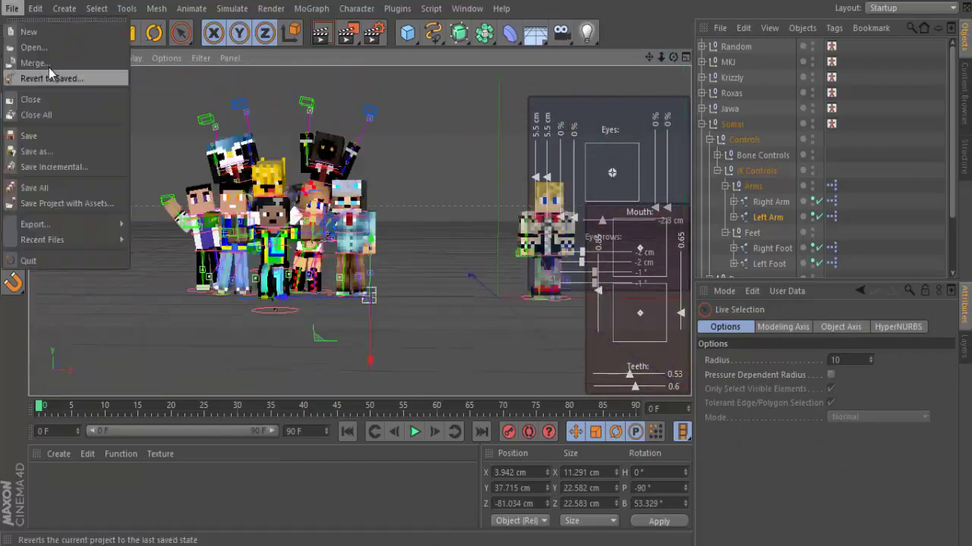
click(45, 74)
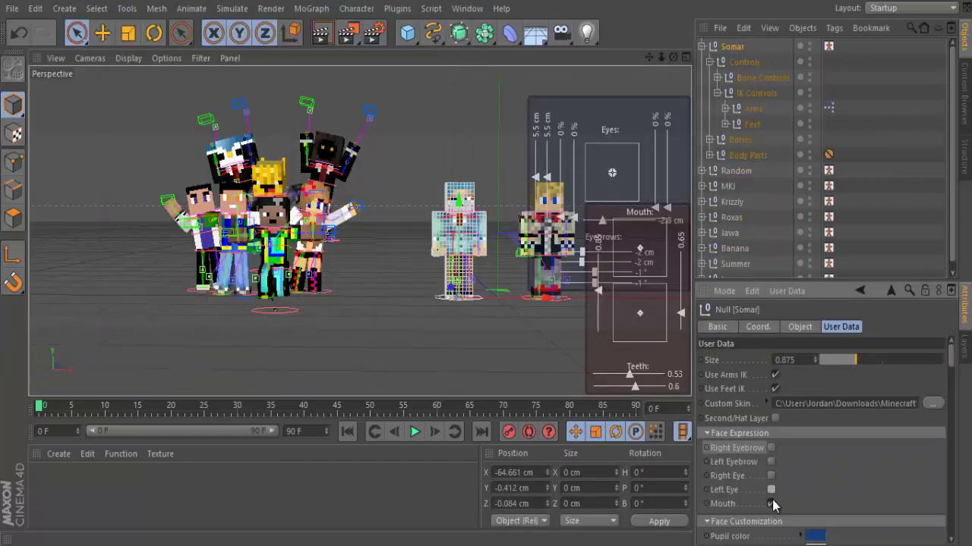
drag(659, 59, 687, 61)
Step: Reposition the new character's right and left arm controls, then render the active view
click(710, 62)
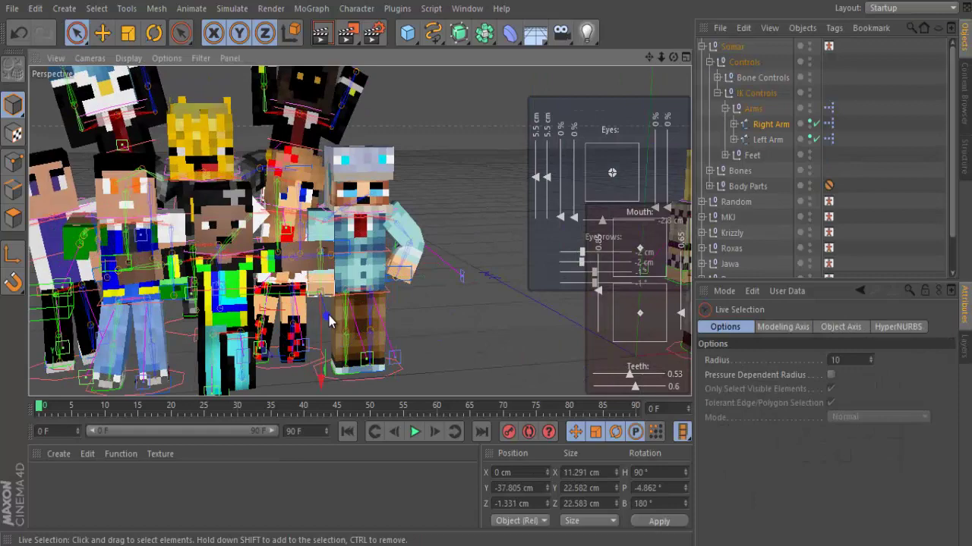
click(733, 141)
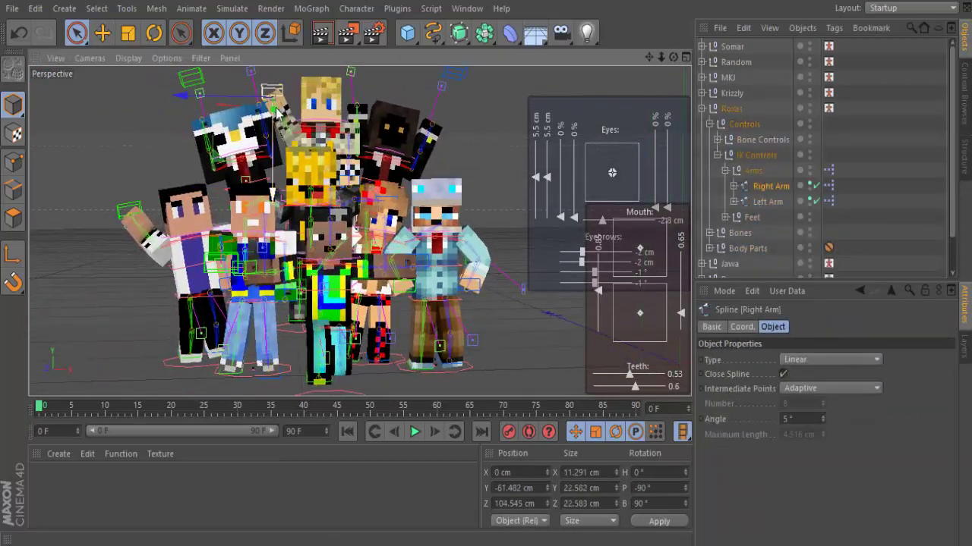
drag(273, 141, 345, 132)
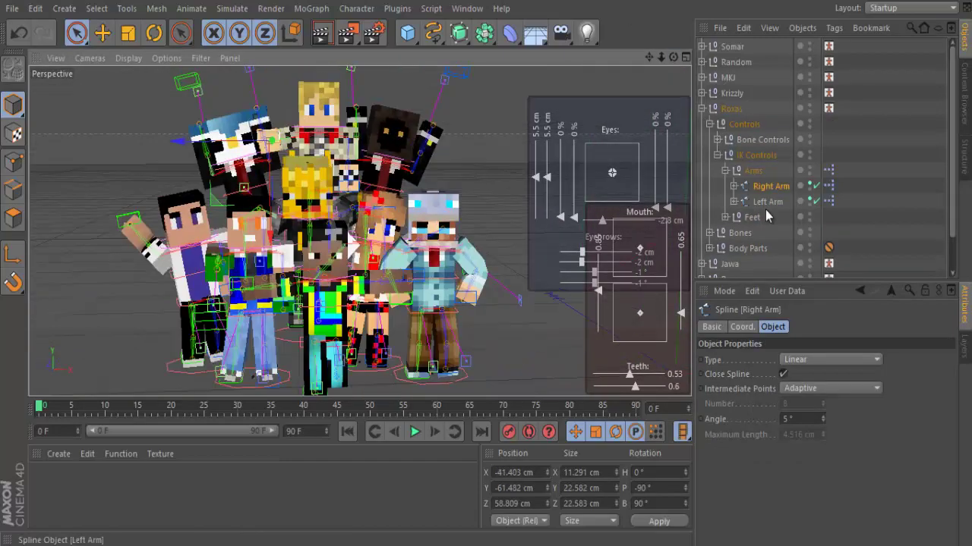
click(490, 271)
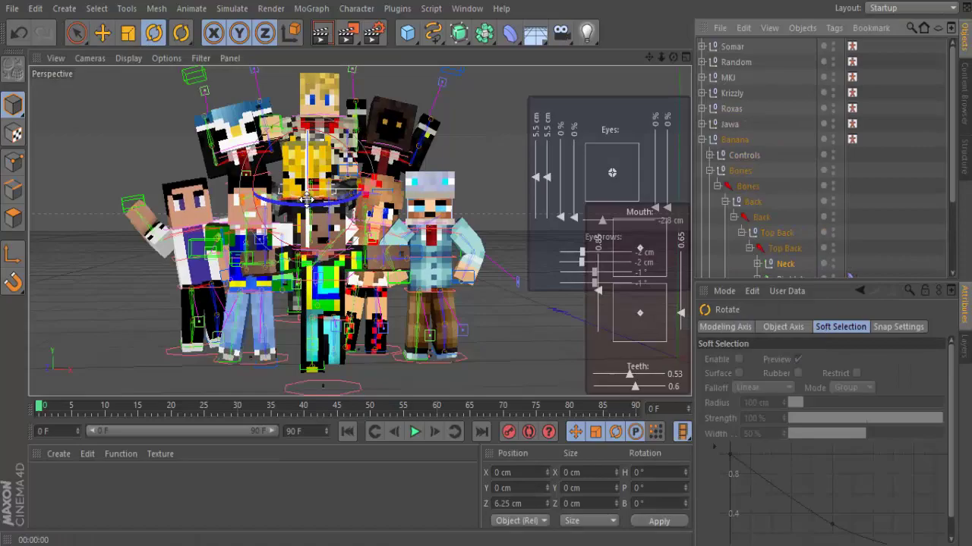
click(321, 32)
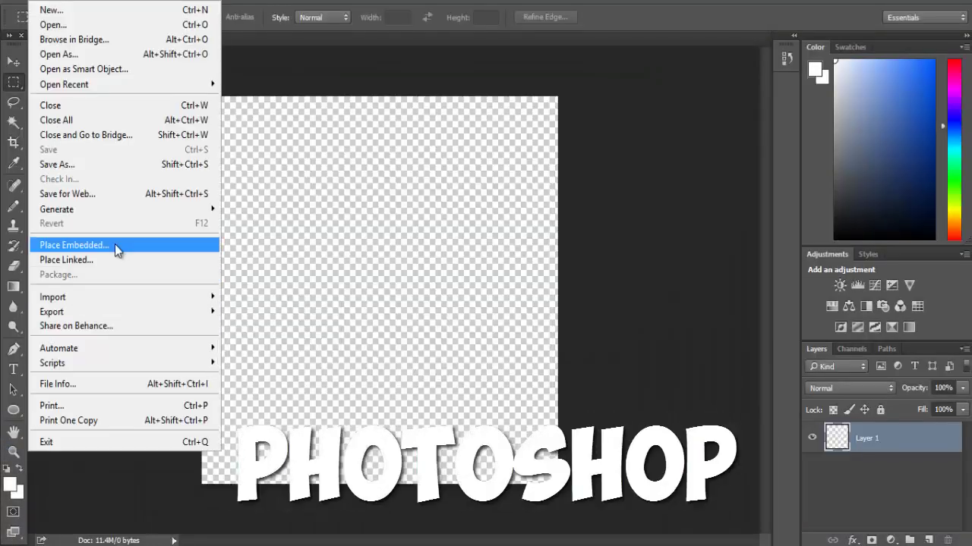
Step: Place Mega Selfie 2.png into Selfie.psd, scale it up, and position it on the canvas
click(115, 244)
drag(531, 148, 548, 101)
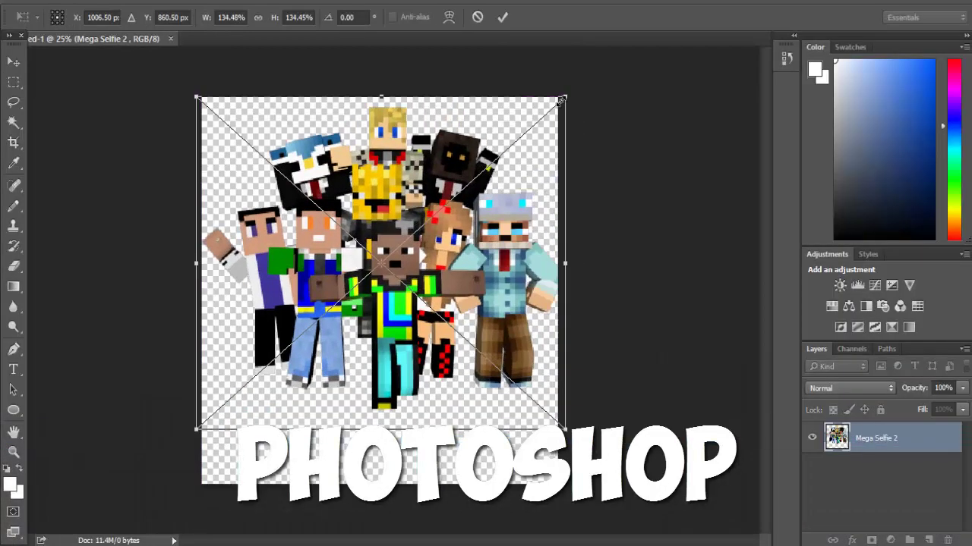
key(v)
click(414, 213)
drag(414, 248, 420, 257)
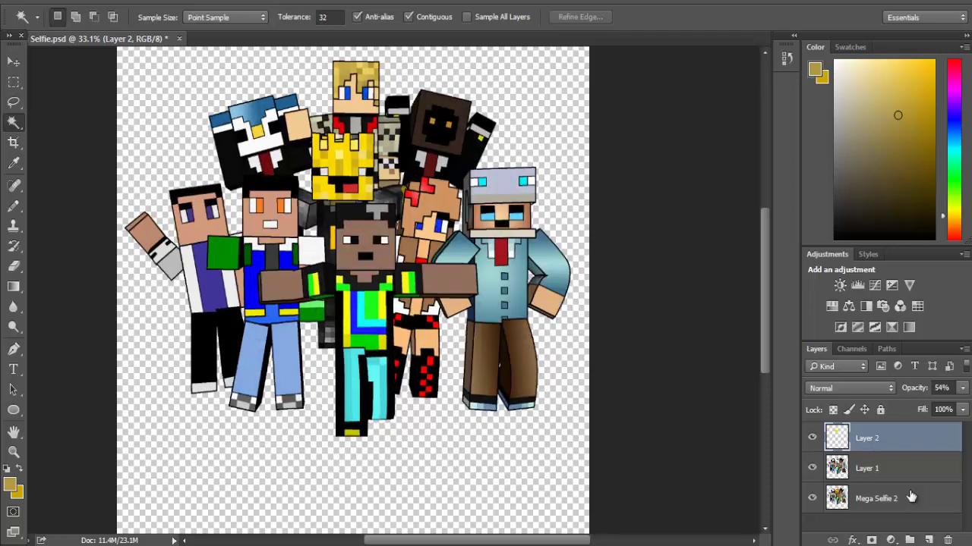
Step: Merge the visible layers and open Hue/Saturation (Ctrl+U) to recolour the background green
right_click(910, 492)
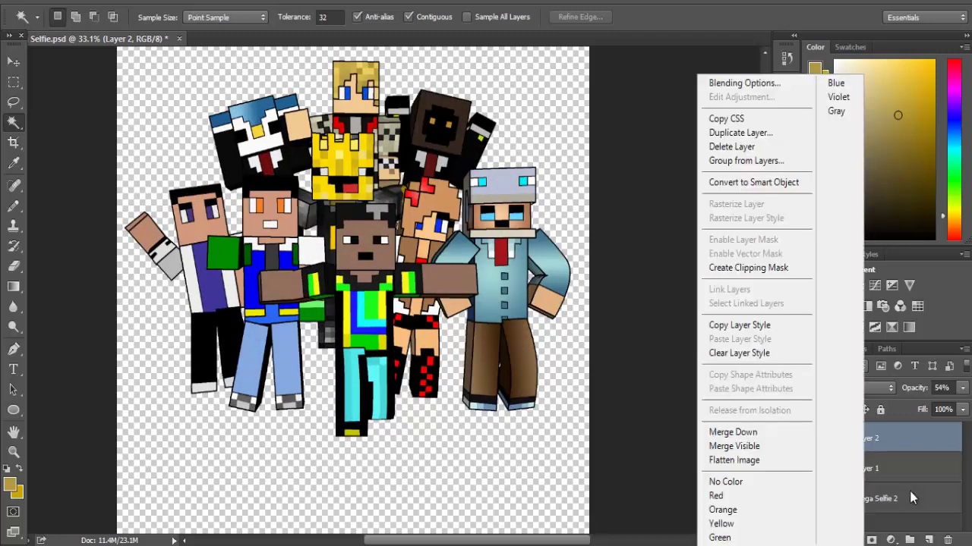
click(752, 447)
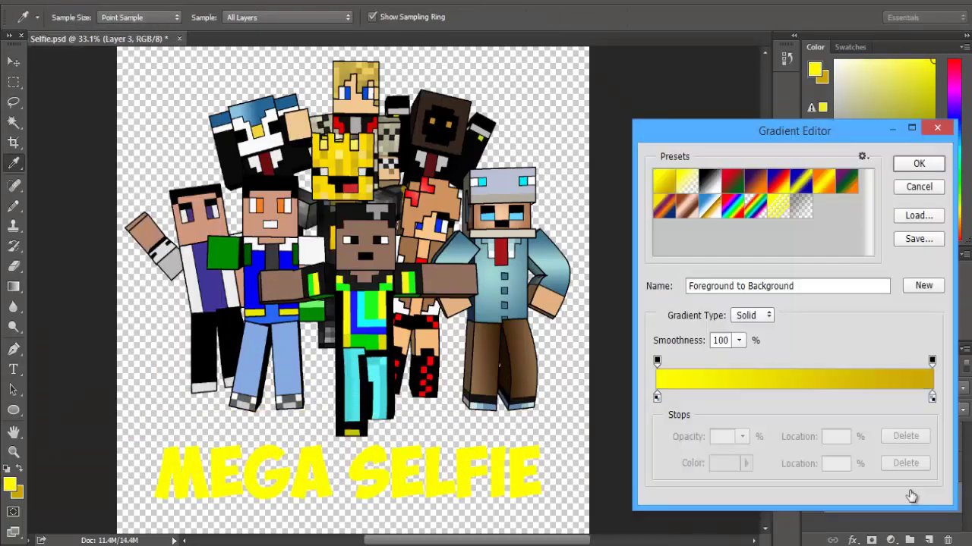
key(ctrl+u)
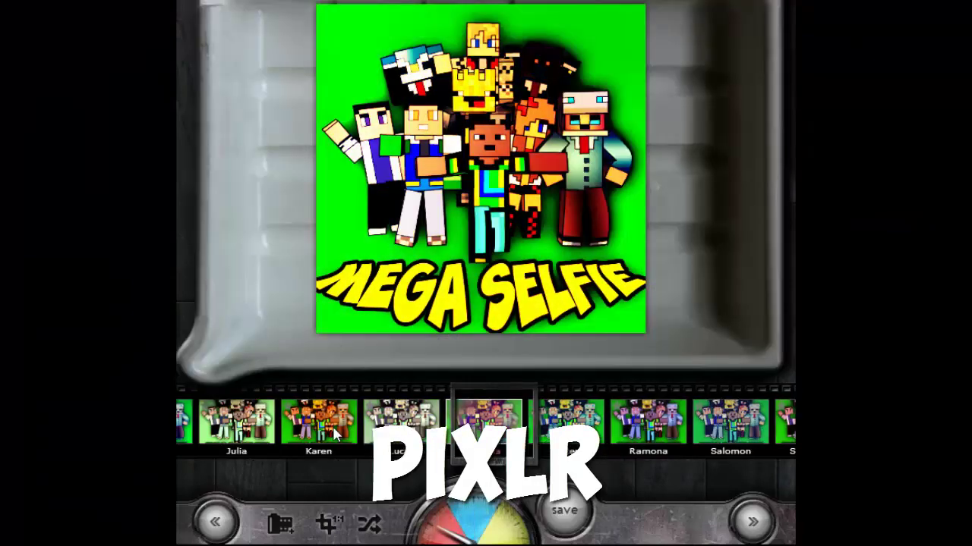
Step: Apply the Lucas colour effect and bring up the overlay effects strip
click(400, 422)
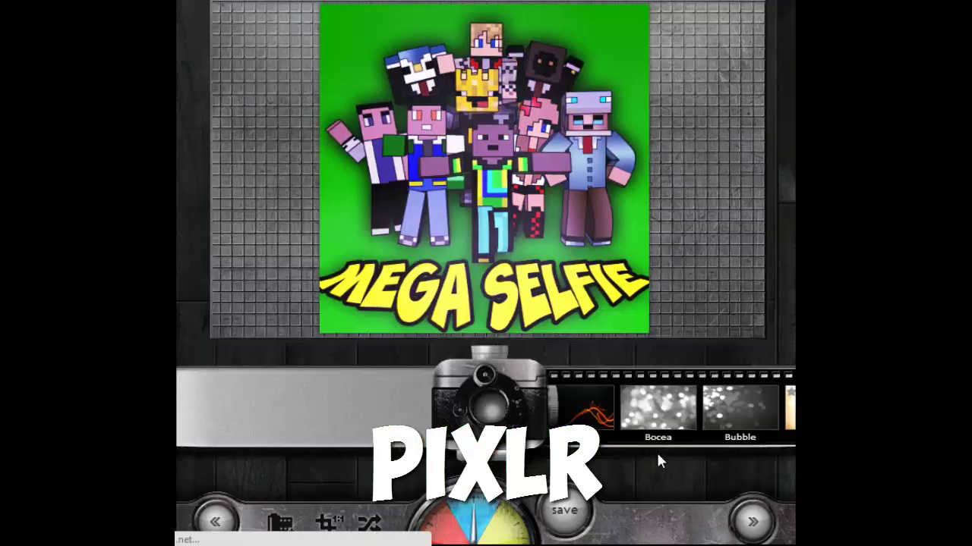
click(723, 399)
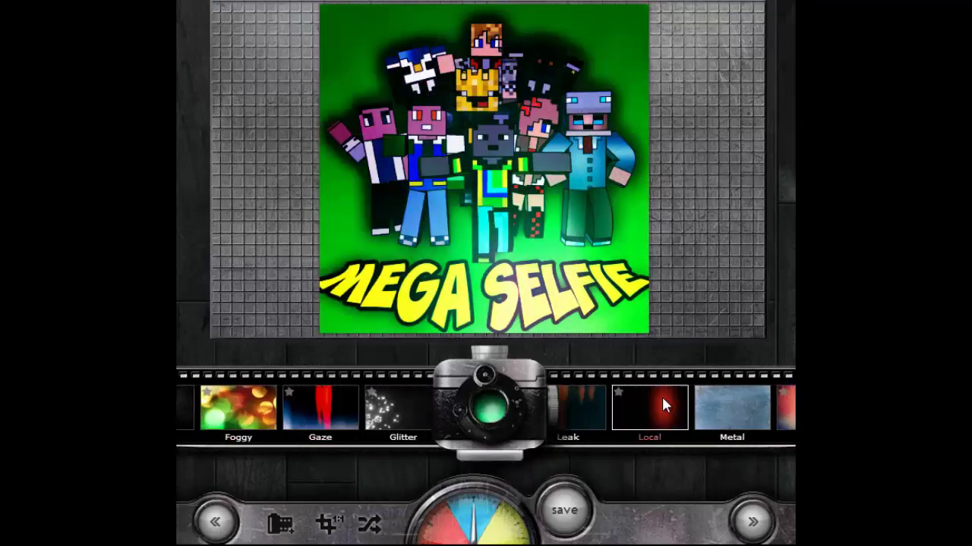